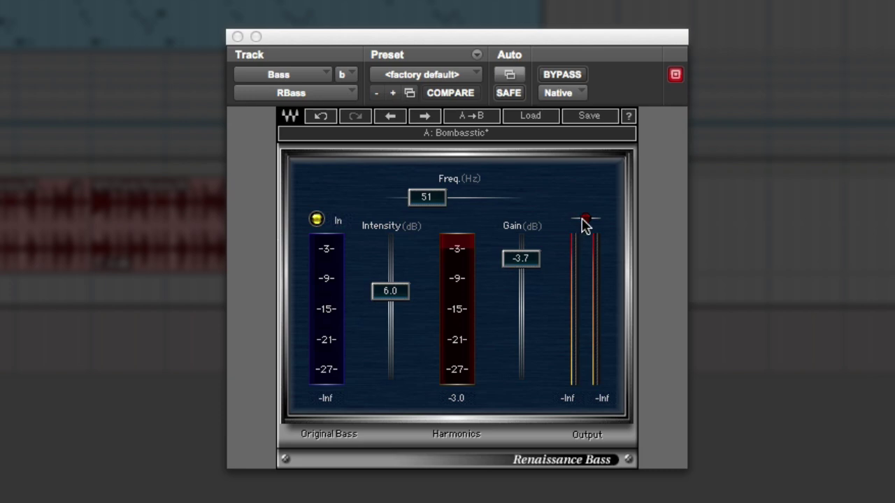
- Mute and restore the original bass signal in Renaissance Bass repeatedly to compare
{"action": "left_click", "coordinate": [317, 220]}
{"action": "left_click", "coordinate": [317, 220]}
{"action": "left_click", "coordinate": [317, 221]}
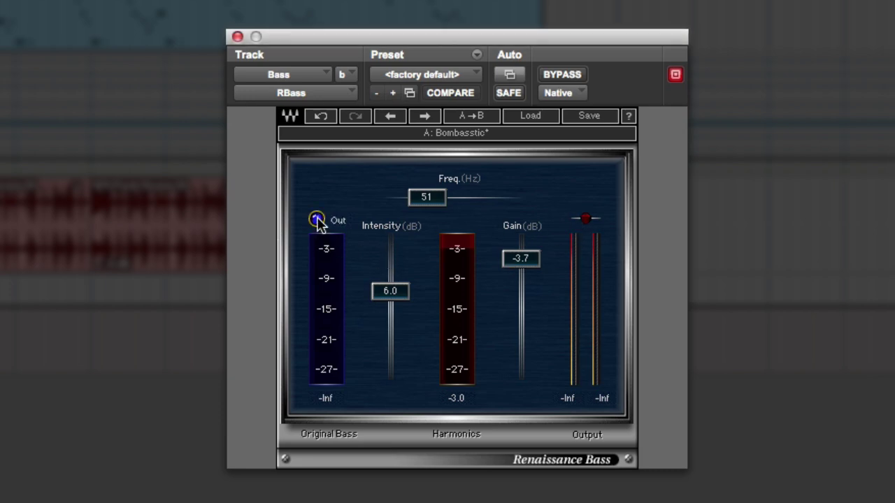
{"action": "left_click", "coordinate": [317, 220]}
{"action": "left_click", "coordinate": [317, 220]}
{"action": "left_click", "coordinate": [317, 221]}
{"action": "left_click", "coordinate": [317, 220]}
{"action": "left_click", "coordinate": [316, 220]}
{"action": "left_click", "coordinate": [317, 221]}
{"action": "left_click", "coordinate": [317, 220]}
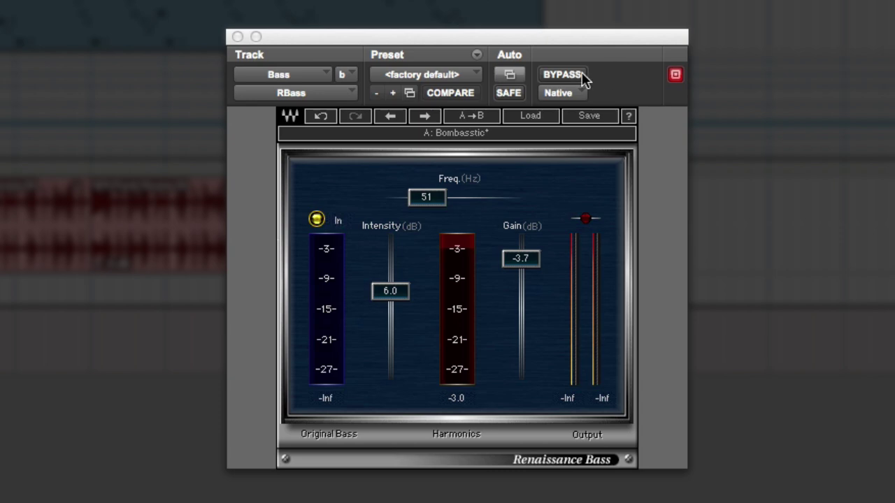
- Drop Intensity to -24 dB, play the session, and compare bypassed versus active
{"action": "left_click_drag", "start_coordinate": [386, 292], "coordinate": [392, 376]}
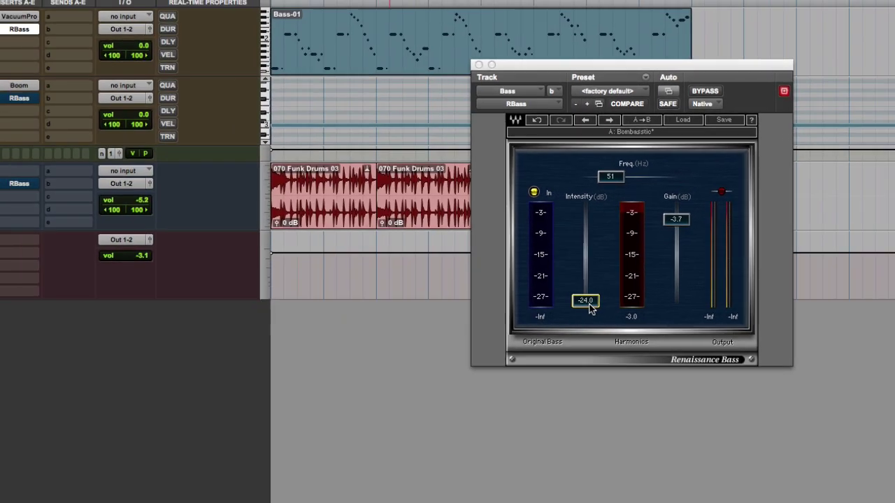
{"action": "key", "text": "space"}
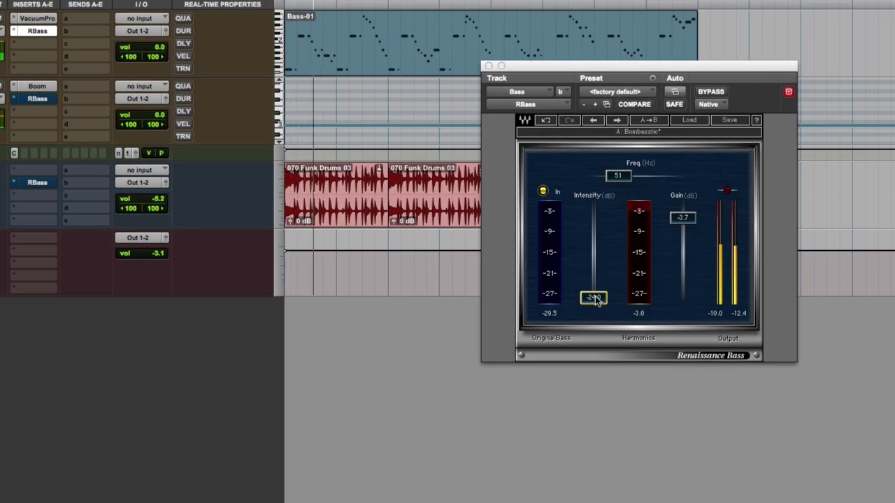
{"action": "left_click", "coordinate": [720, 91]}
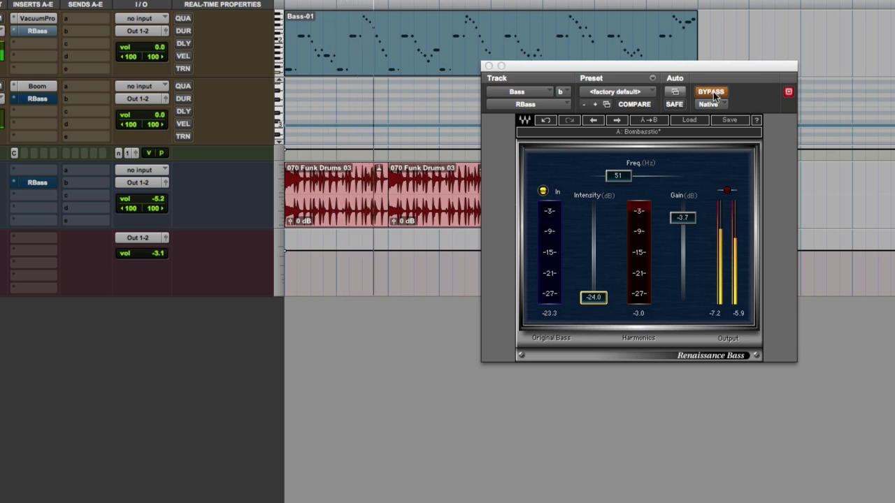
{"action": "left_click", "coordinate": [713, 91]}
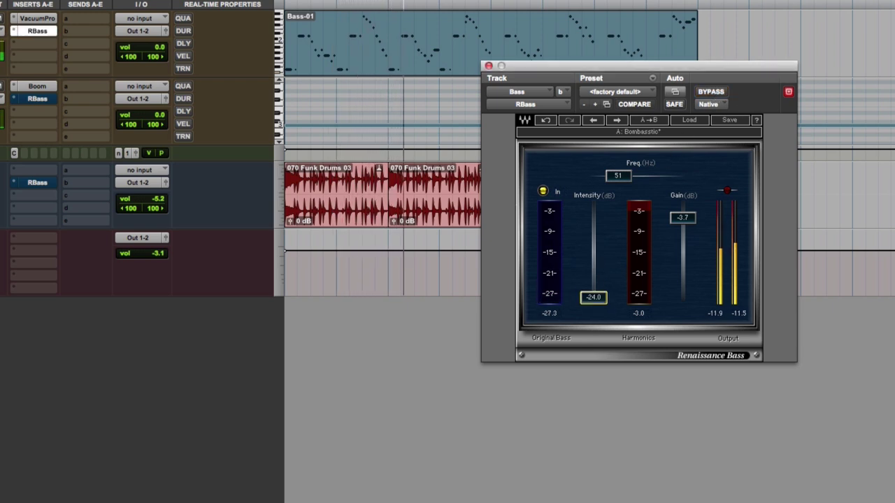
- Raise Intensity to 7.7 dB and compare the plugin bypassed versus active
{"action": "left_click_drag", "start_coordinate": [593, 297], "coordinate": [603, 237]}
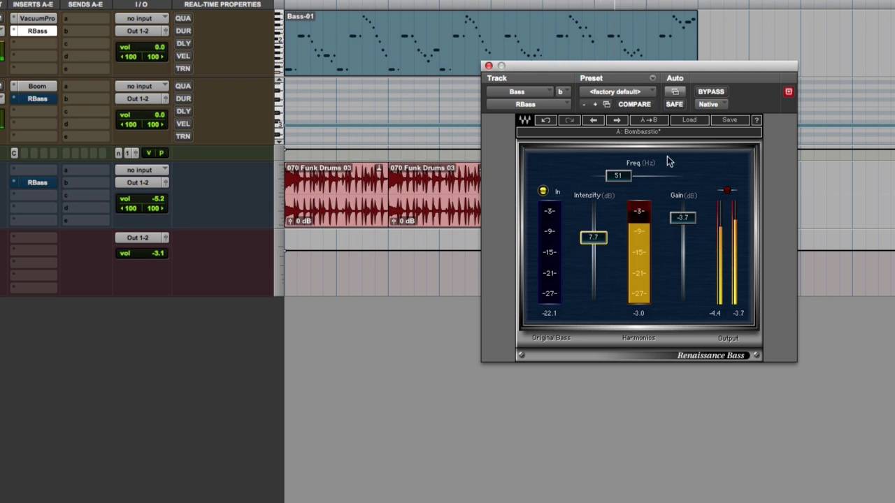
{"action": "left_click", "coordinate": [712, 92]}
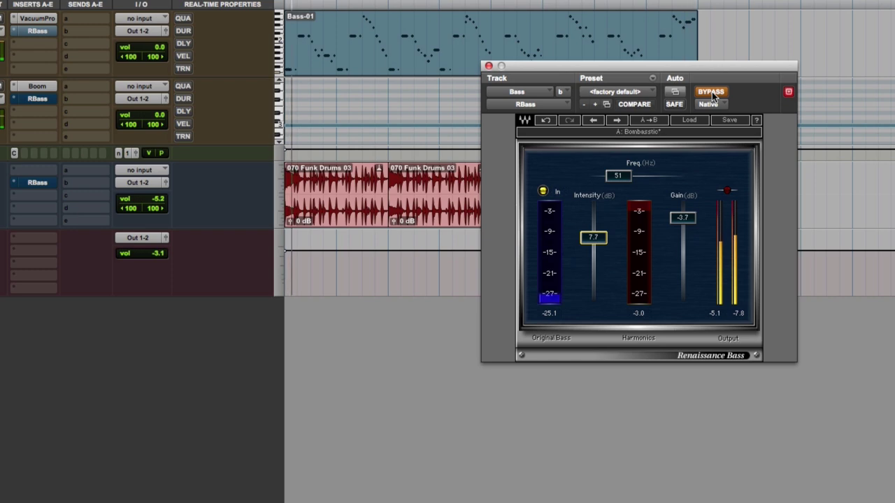
{"action": "left_click", "coordinate": [712, 91]}
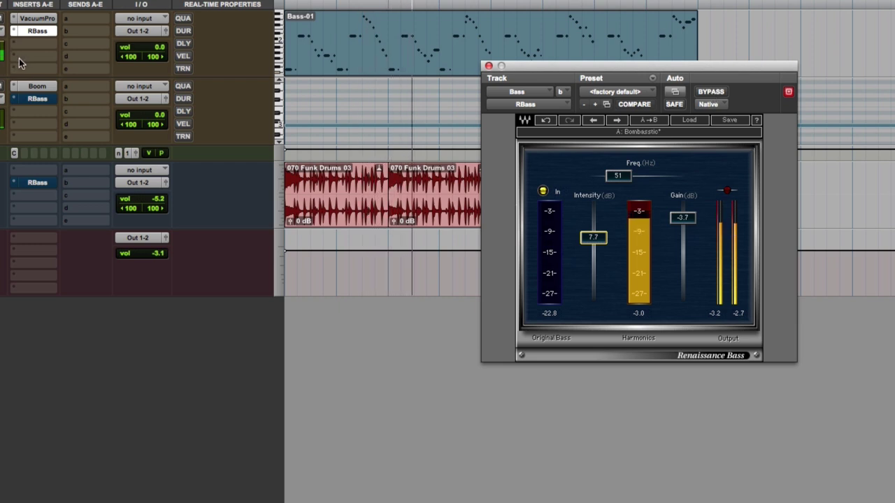
- Bring up the Drums track's Renaissance Bass, set frequency near 82 Hz, and activate it
{"action": "left_click", "coordinate": [38, 98]}
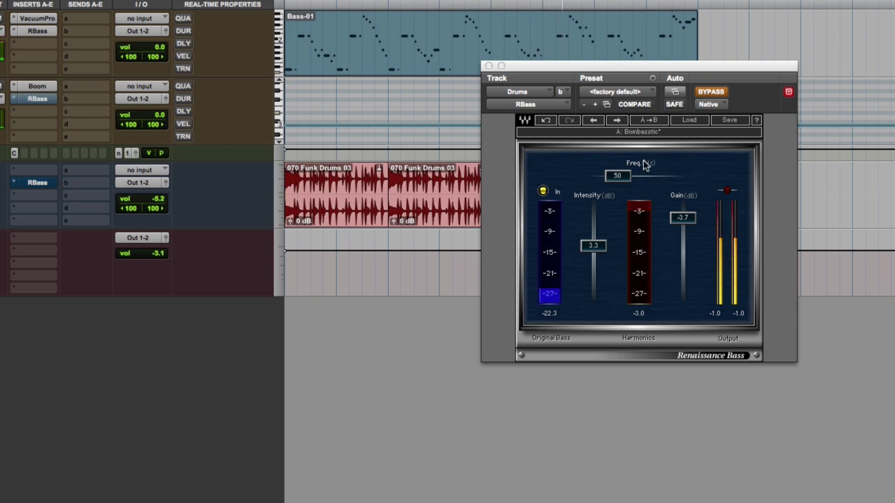
{"action": "mouse_move", "coordinate": [621, 175]}
{"action": "left_mouse_down"}
{"action": "mouse_move", "coordinate": [634, 175]}
{"action": "mouse_move", "coordinate": [611, 175]}
{"action": "left_mouse_up"}
{"action": "left_click", "coordinate": [711, 92]}
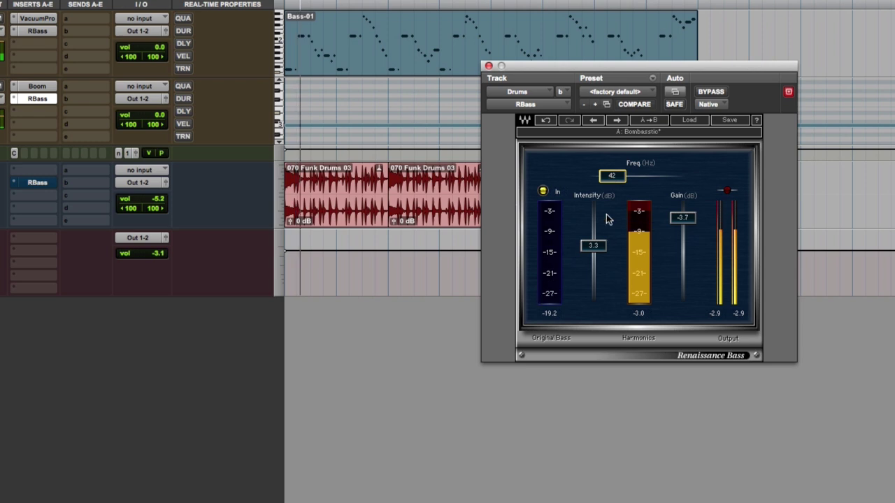
- Try Intensity at about 6.3 dB, then 3.6 dB, comparing bypassed and active each time
{"action": "left_click_drag", "start_coordinate": [594, 248], "coordinate": [594, 239]}
{"action": "left_click", "coordinate": [700, 91]}
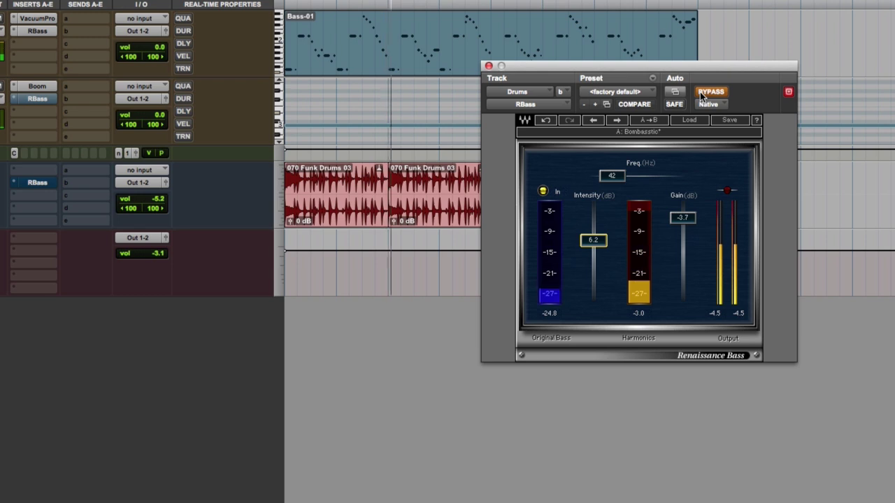
{"action": "left_click", "coordinate": [700, 92]}
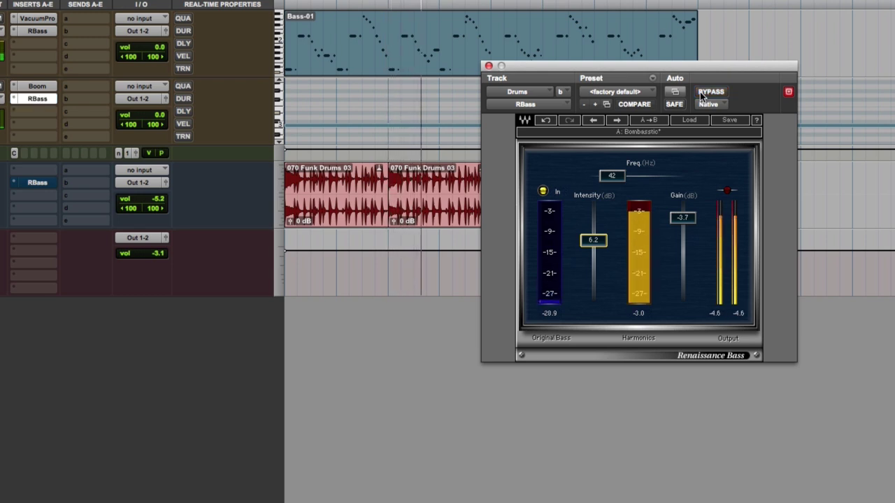
{"action": "left_click", "coordinate": [701, 94]}
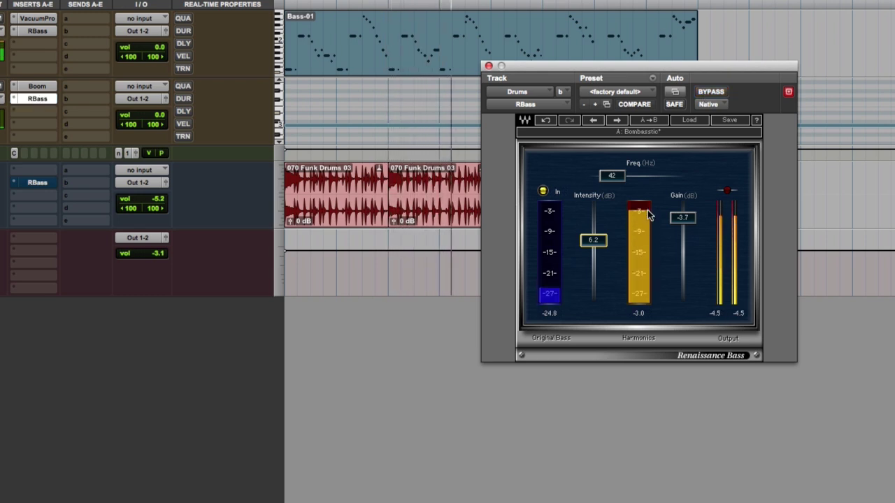
{"action": "left_click_drag", "start_coordinate": [593, 240], "coordinate": [593, 246]}
{"action": "left_click", "coordinate": [713, 92]}
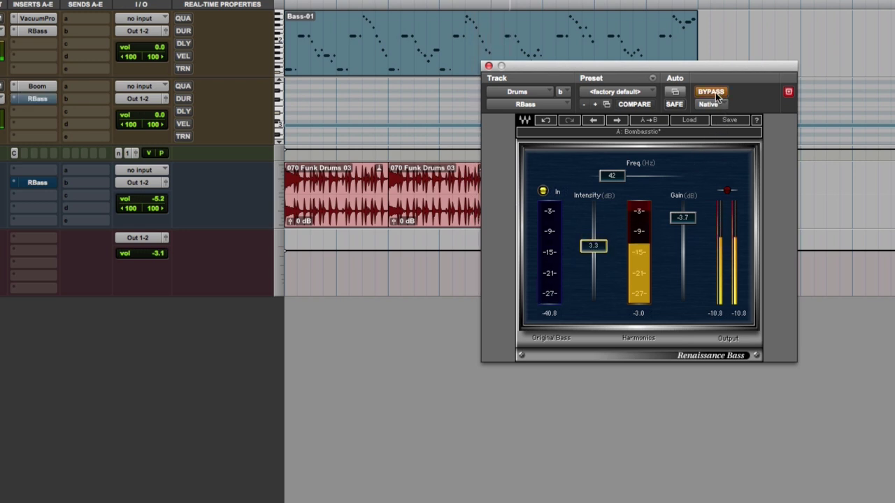
{"action": "left_click", "coordinate": [715, 92]}
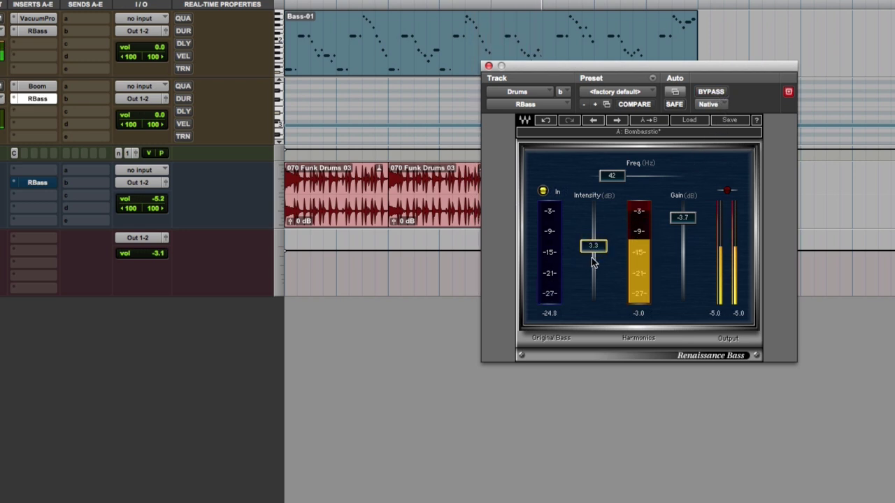
- Set Intensity to 13.8 dB, Gain to -8.6 dB, frequency to 43 Hz, then bypass
{"action": "left_click_drag", "start_coordinate": [593, 245], "coordinate": [593, 229]}
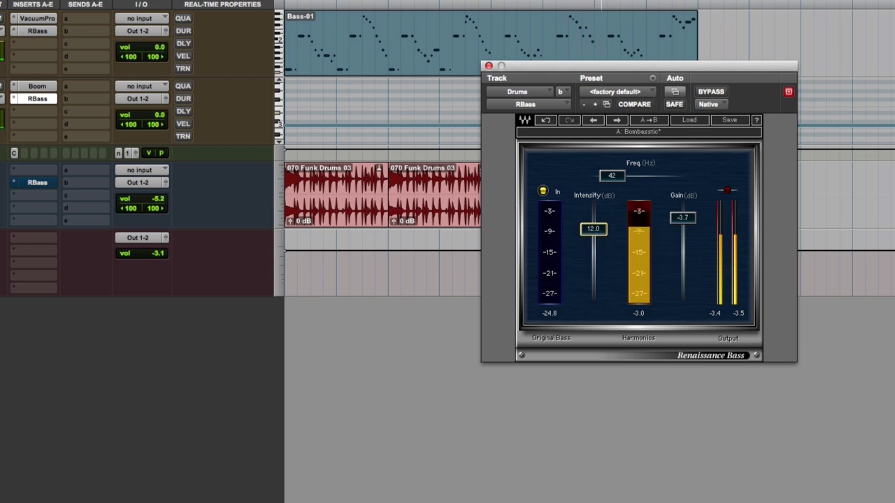
{"action": "left_click_drag", "start_coordinate": [683, 218], "coordinate": [654, 232]}
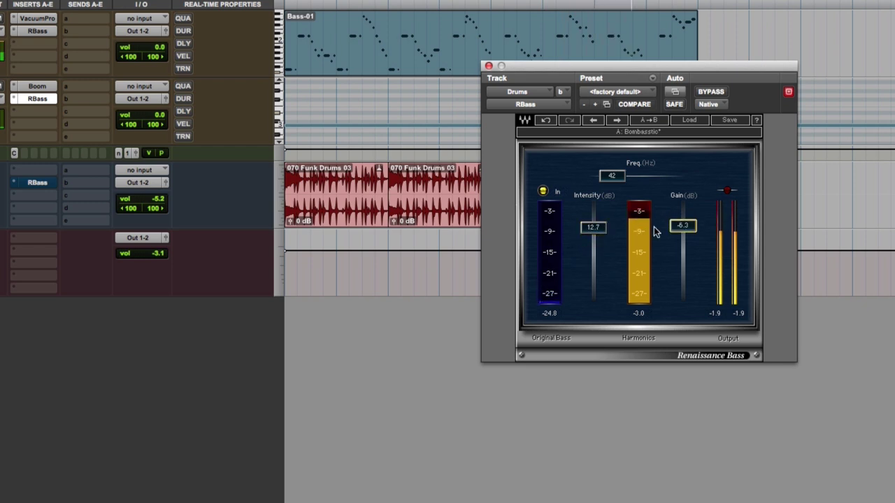
{"action": "left_click_drag", "start_coordinate": [598, 229], "coordinate": [594, 225]}
{"action": "left_click_drag", "start_coordinate": [684, 225], "coordinate": [683, 234]}
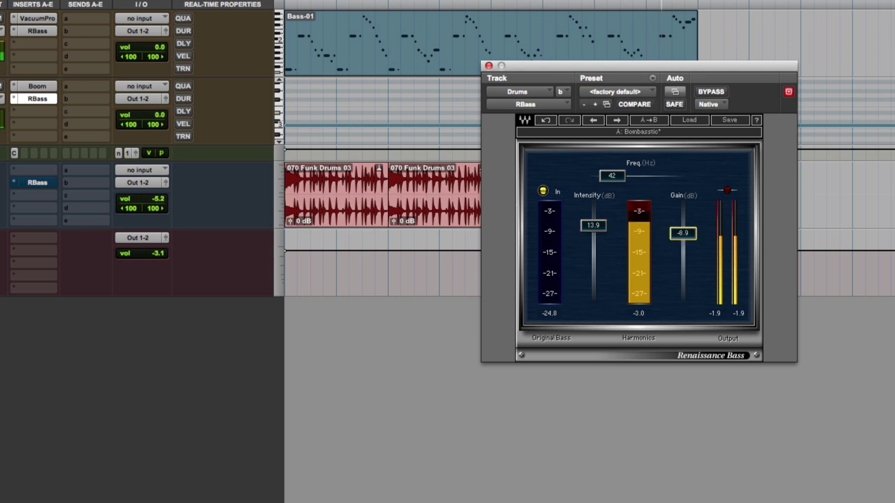
{"action": "left_click_drag", "start_coordinate": [593, 225], "coordinate": [593, 226]}
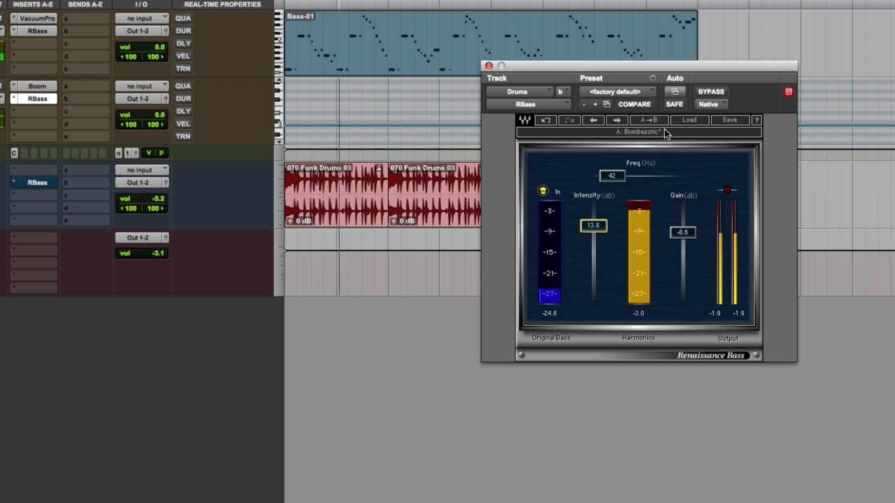
{"action": "mouse_move", "coordinate": [612, 176]}
{"action": "left_mouse_down"}
{"action": "mouse_move", "coordinate": [635, 176]}
{"action": "mouse_move", "coordinate": [613, 176]}
{"action": "left_mouse_up"}
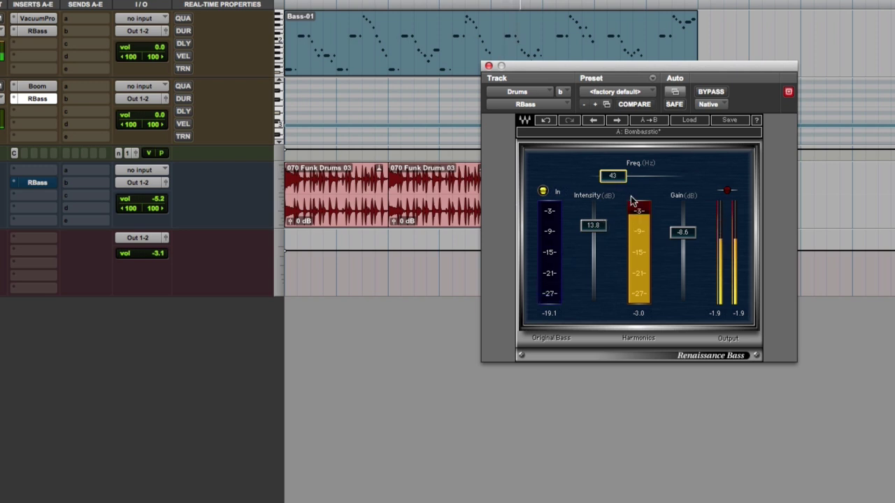
{"action": "left_click", "coordinate": [709, 92]}
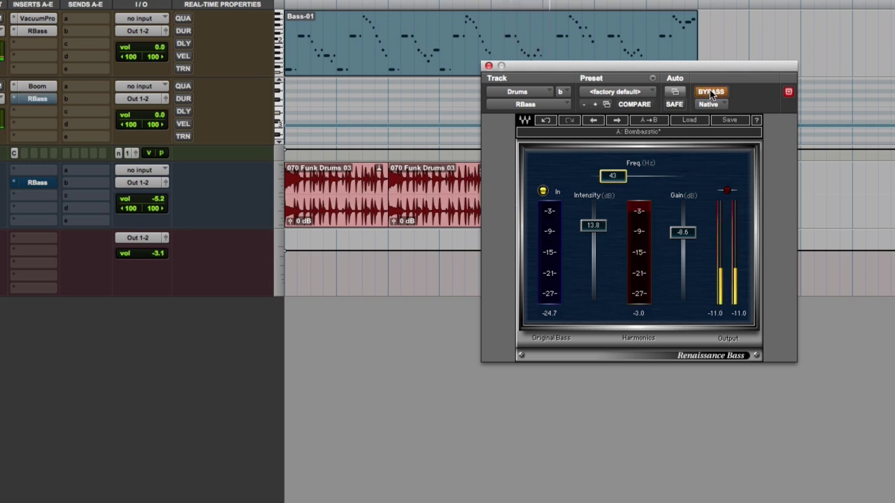
- Re-enable the Drums plugin, then activate the 070 Funk Drums 03 Renaissance Bass and lower intensity
{"action": "left_click", "coordinate": [710, 91]}
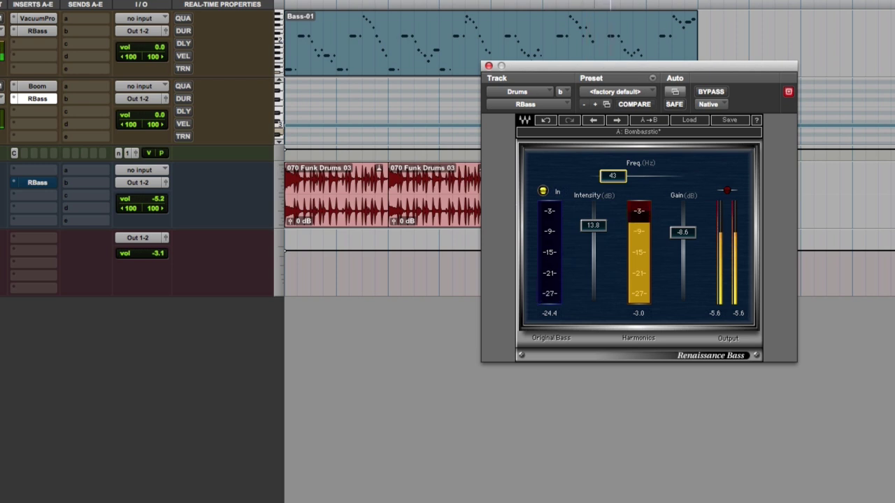
{"action": "left_click", "coordinate": [37, 182]}
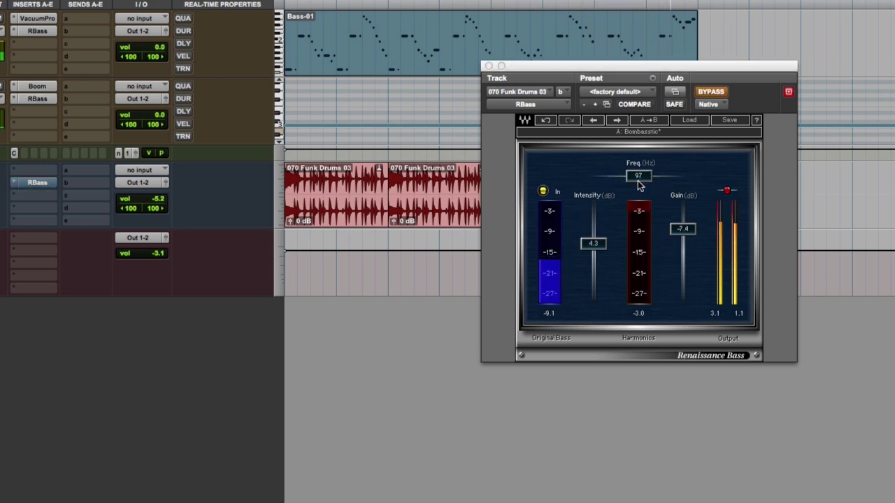
{"action": "left_click", "coordinate": [708, 92]}
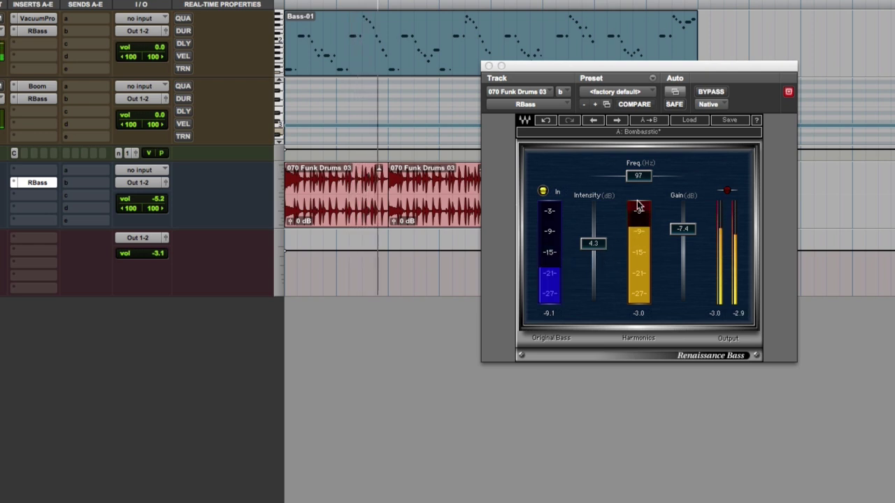
{"action": "left_click_drag", "start_coordinate": [677, 230], "coordinate": [677, 228]}
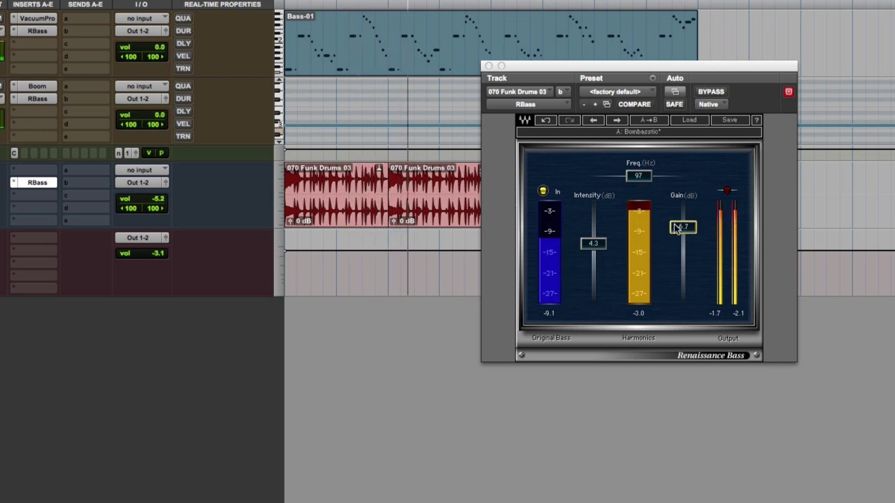
{"action": "mouse_move", "coordinate": [592, 243]}
{"action": "left_mouse_down"}
{"action": "mouse_move", "coordinate": [593, 290]}
{"action": "mouse_move", "coordinate": [595, 247]}
{"action": "left_mouse_up"}
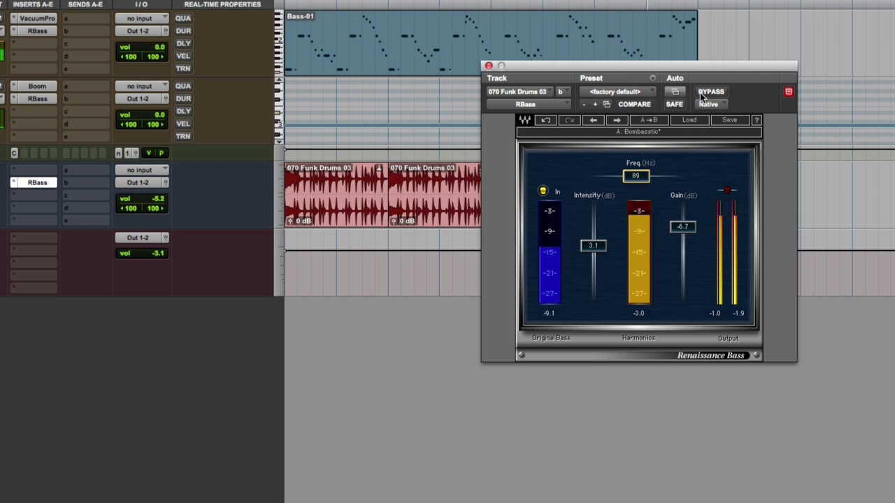
- Compare bypassed versus active, set Gain to -5.7 dB, and raise track volume to -3.6
{"action": "left_click", "coordinate": [702, 96]}
{"action": "left_click", "coordinate": [702, 96]}
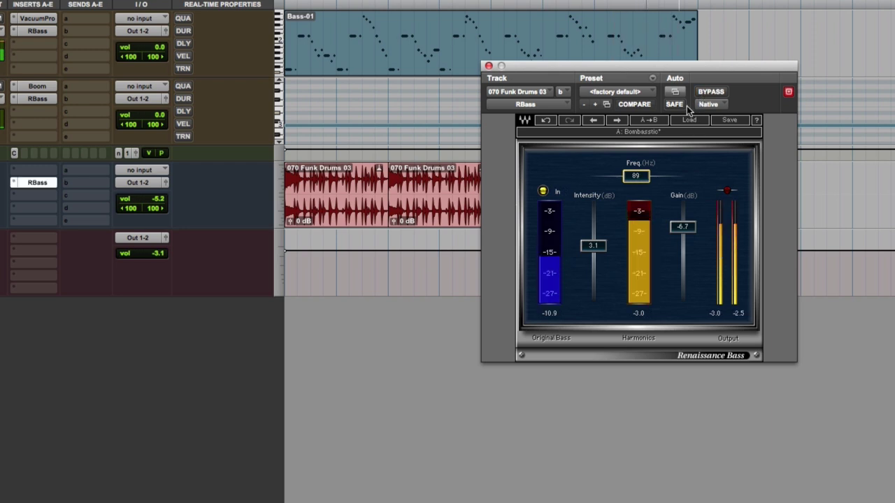
{"action": "left_click_drag", "start_coordinate": [682, 227], "coordinate": [683, 222]}
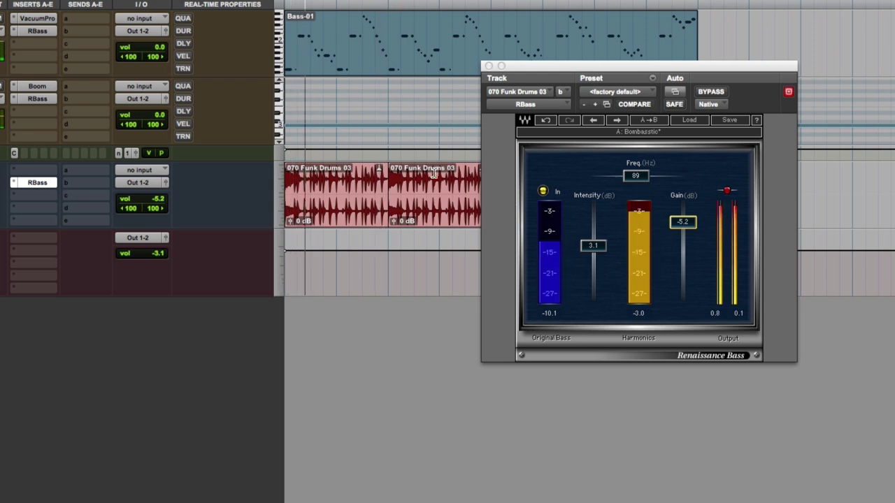
{"action": "left_click_drag", "start_coordinate": [682, 222], "coordinate": [682, 223]}
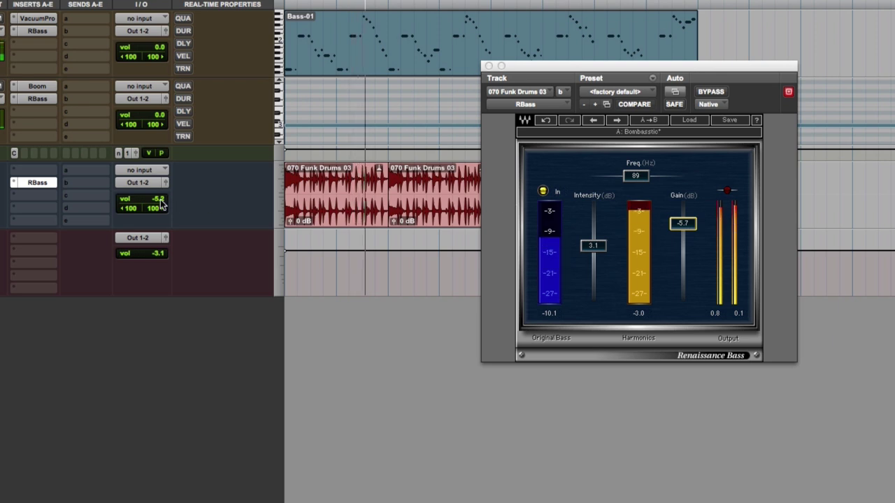
{"action": "left_click_drag", "start_coordinate": [159, 202], "coordinate": [158, 202]}
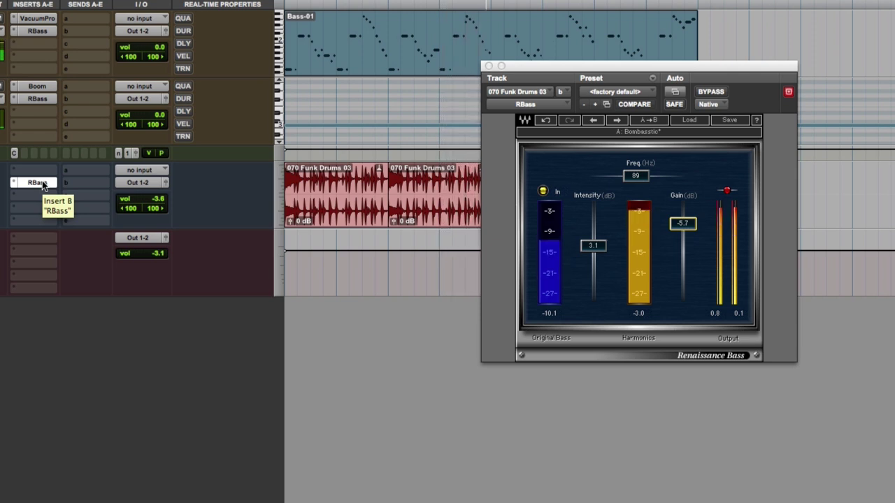
- Compare the drum loop's Renaissance Bass bypassed and active, view the Bass and Drums instances, then return
{"action": "left_click", "coordinate": [42, 183], "text": "alt+super"}
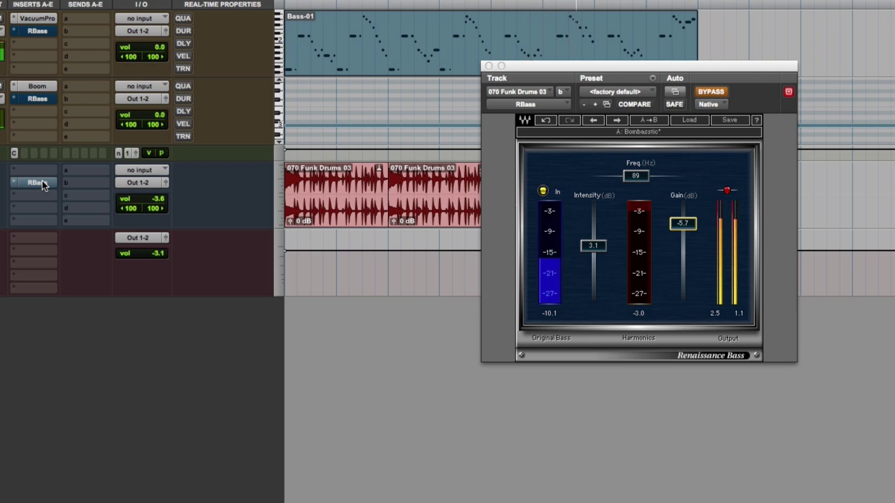
{"action": "left_click", "coordinate": [42, 180], "text": "super"}
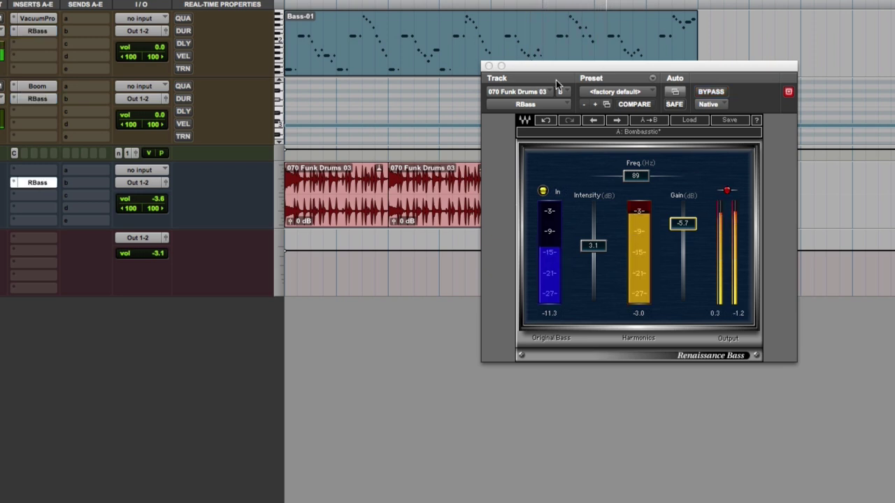
{"action": "left_click", "coordinate": [49, 31]}
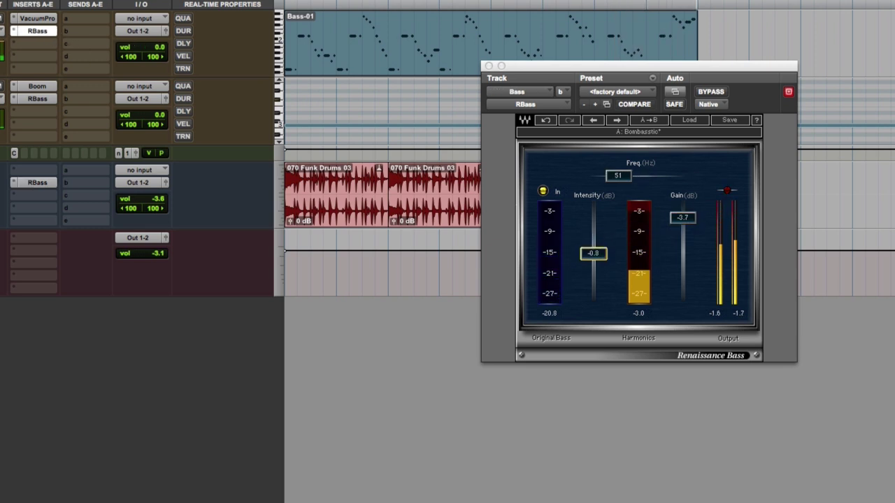
{"action": "left_click", "coordinate": [43, 98]}
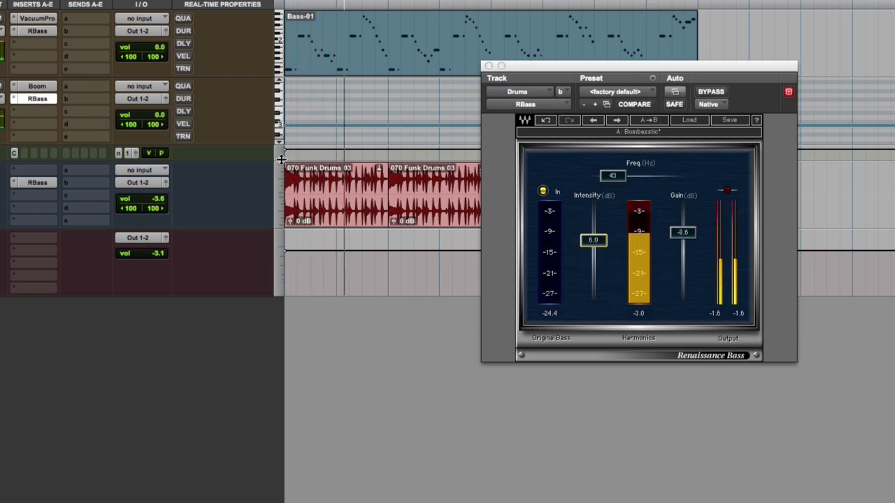
{"action": "left_click", "coordinate": [38, 182], "text": "super"}
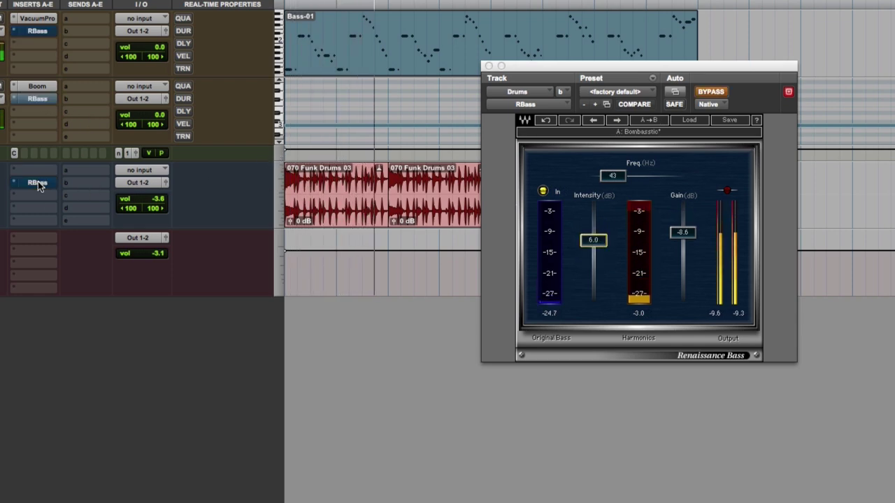
{"action": "left_click", "coordinate": [38, 182]}
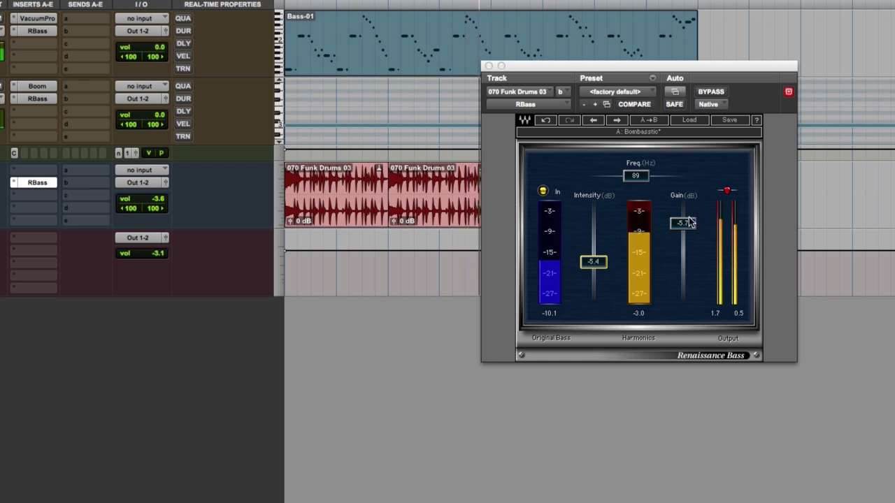
- Bring the drum loop's Intensity to -10.5 dB and Gain to -3.2 dB, then compare bypassed
{"action": "left_click_drag", "start_coordinate": [682, 223], "coordinate": [682, 221]}
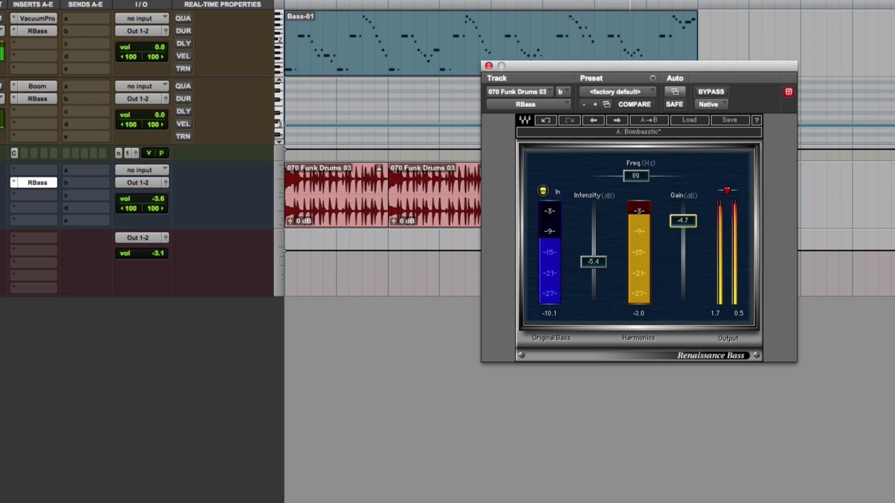
{"action": "left_click_drag", "start_coordinate": [686, 221], "coordinate": [673, 234]}
{"action": "left_click_drag", "start_coordinate": [593, 261], "coordinate": [595, 269]}
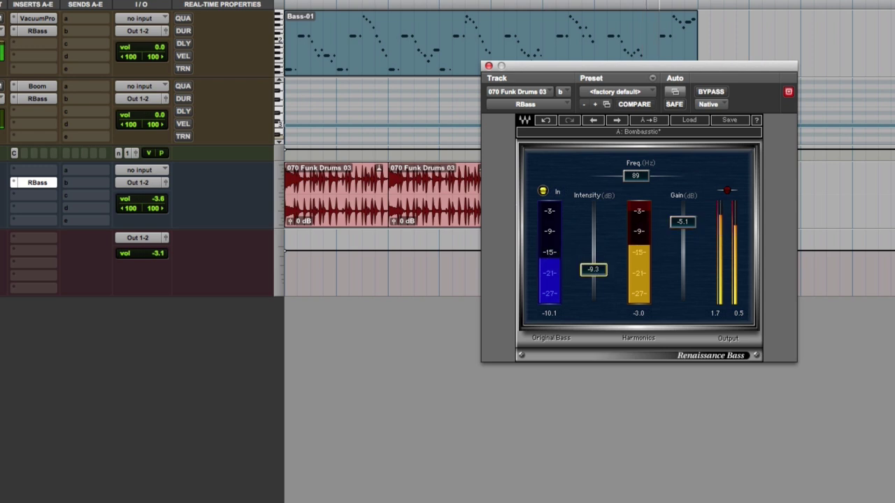
{"action": "left_click_drag", "start_coordinate": [682, 223], "coordinate": [682, 220]}
{"action": "left_click_drag", "start_coordinate": [596, 272], "coordinate": [595, 273]}
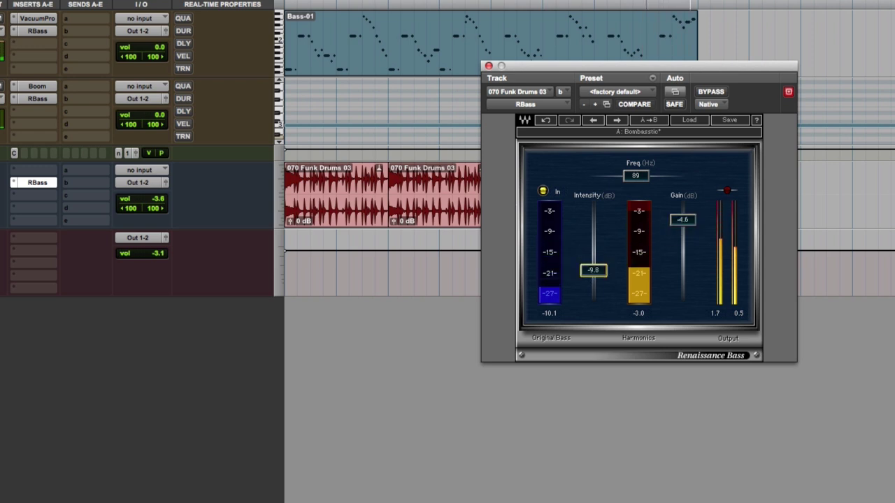
{"action": "left_click_drag", "start_coordinate": [683, 220], "coordinate": [683, 215]}
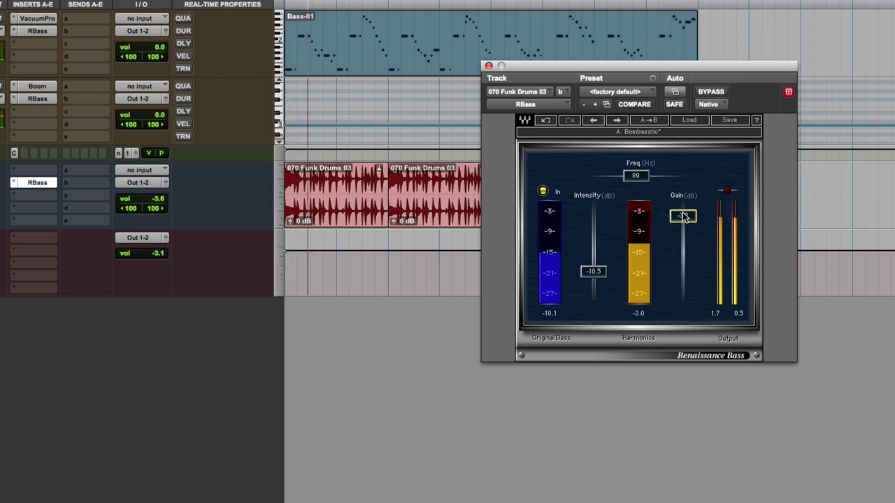
{"action": "left_click", "coordinate": [724, 94]}
{"action": "left_click", "coordinate": [724, 96]}
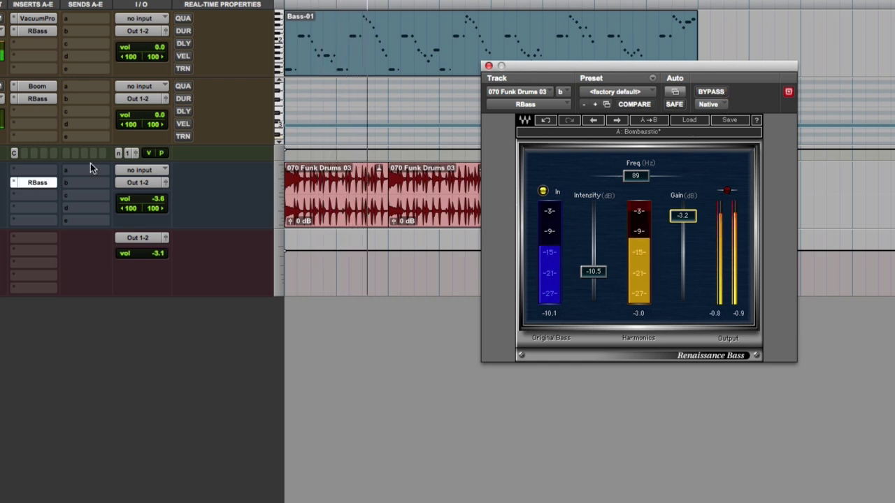
- Compare the drum loop's Renaissance Bass bypassed and active, then bring up the Bass track's instance
{"action": "left_click", "coordinate": [33, 183]}
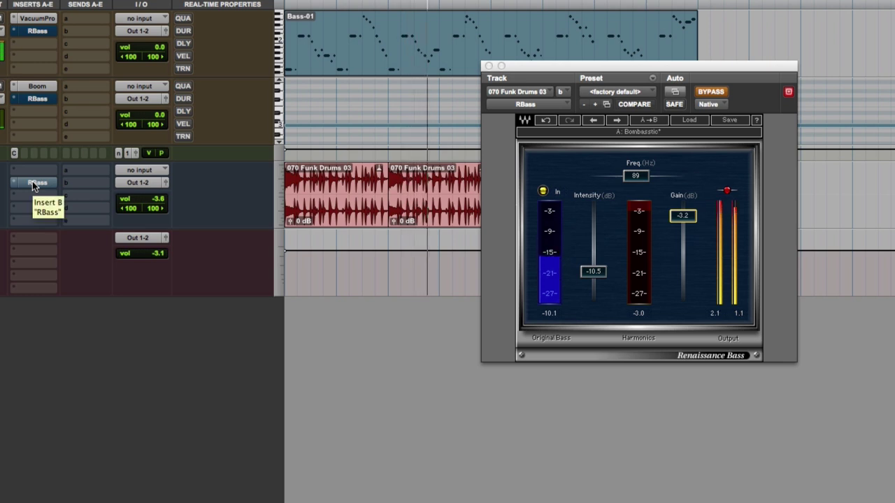
{"action": "left_click", "coordinate": [32, 181], "text": "super"}
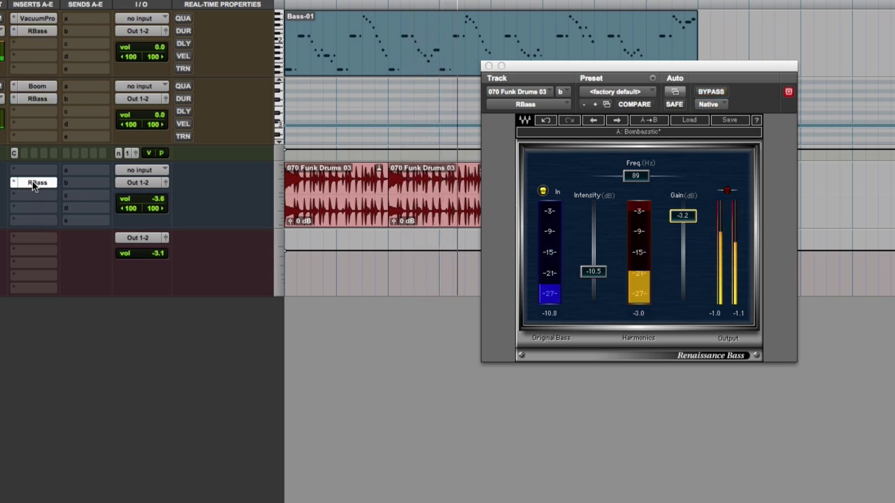
{"action": "left_click", "coordinate": [38, 31]}
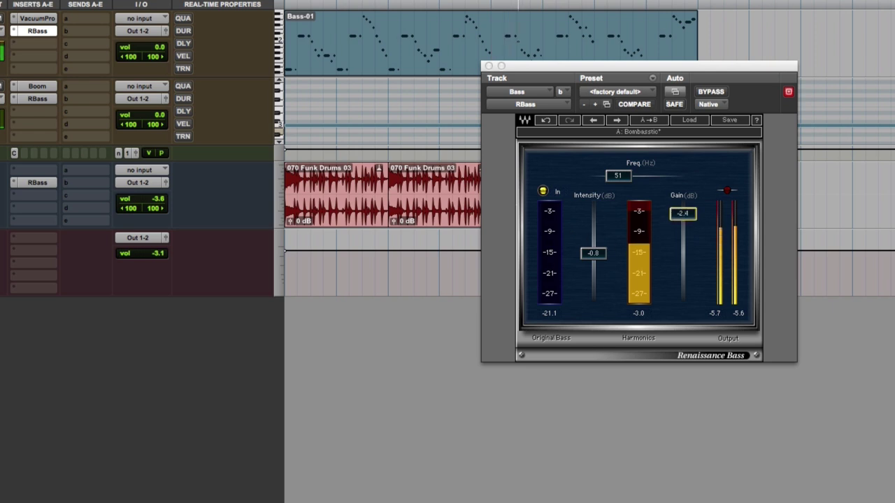
- Compare the Bass track's Renaissance Bass (51 Hz, -1.4 dB intensity, -2.9 dB gain) bypassed versus active
{"action": "left_click", "coordinate": [624, 245]}
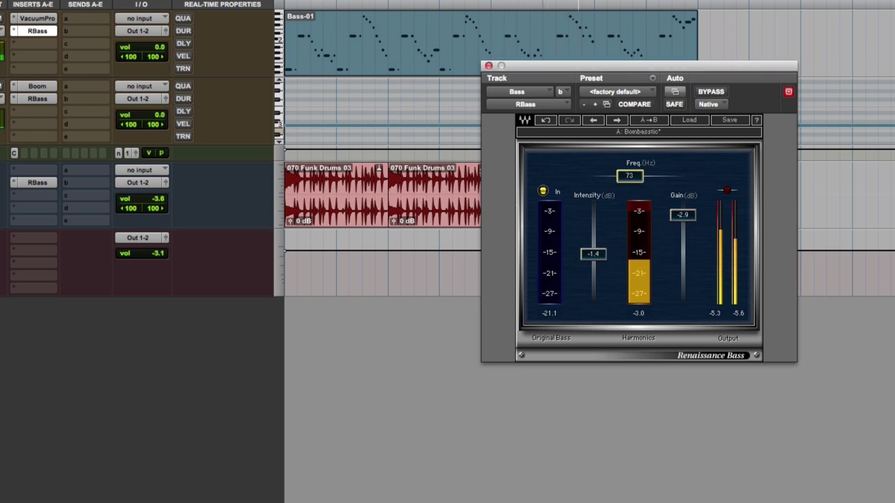
{"action": "left_click", "coordinate": [716, 94]}
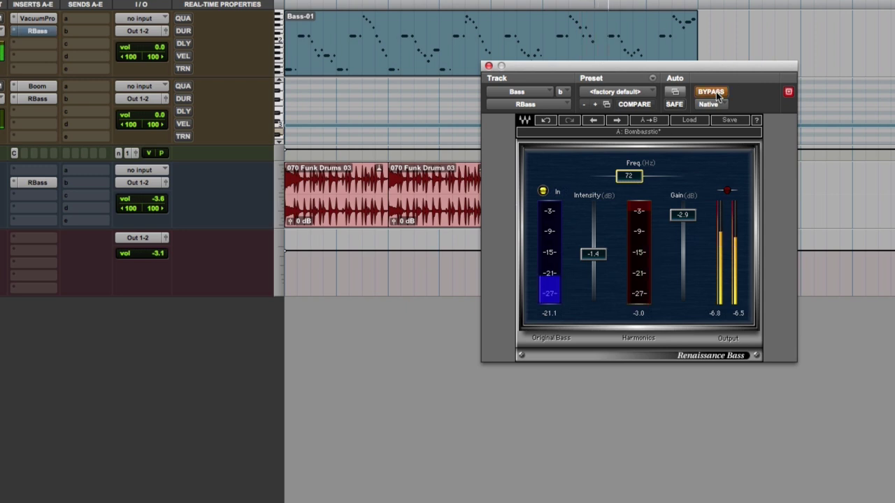
{"action": "left_click", "coordinate": [711, 94]}
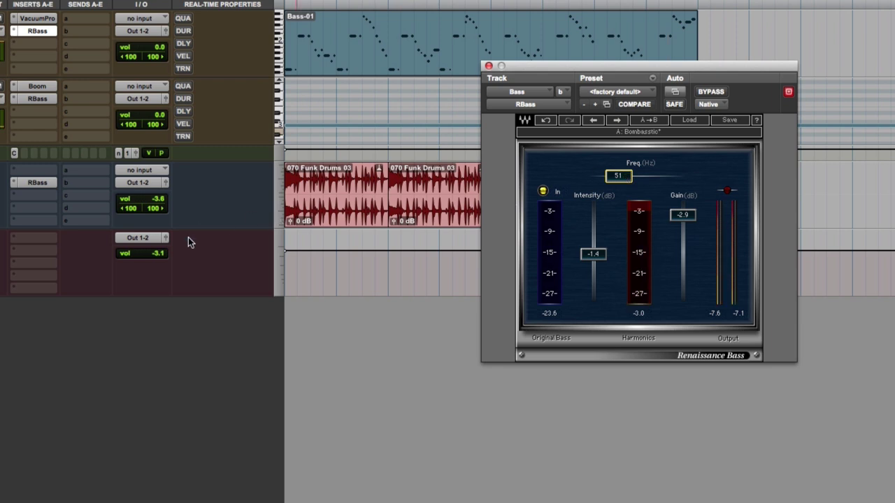
- Lower the bottom track's volume to -13.5, play, and bypass all Renaissance Bass inserts twice to compare
{"action": "mouse_move", "coordinate": [154, 256]}
{"action": "left_mouse_down"}
{"action": "mouse_move", "coordinate": [152, 278]}
{"action": "mouse_move", "coordinate": [154, 246]}
{"action": "left_mouse_up"}
{"action": "key", "text": "space"}
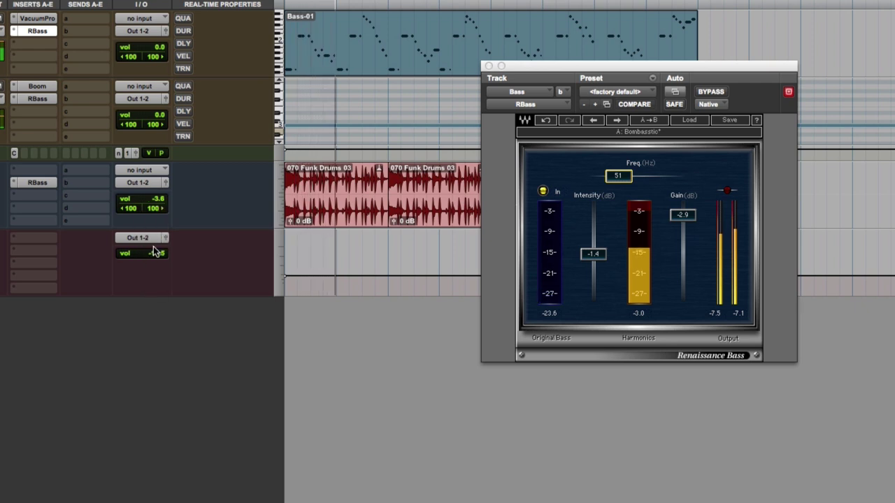
{"action": "left_click", "coordinate": [38, 183], "text": "alt+super"}
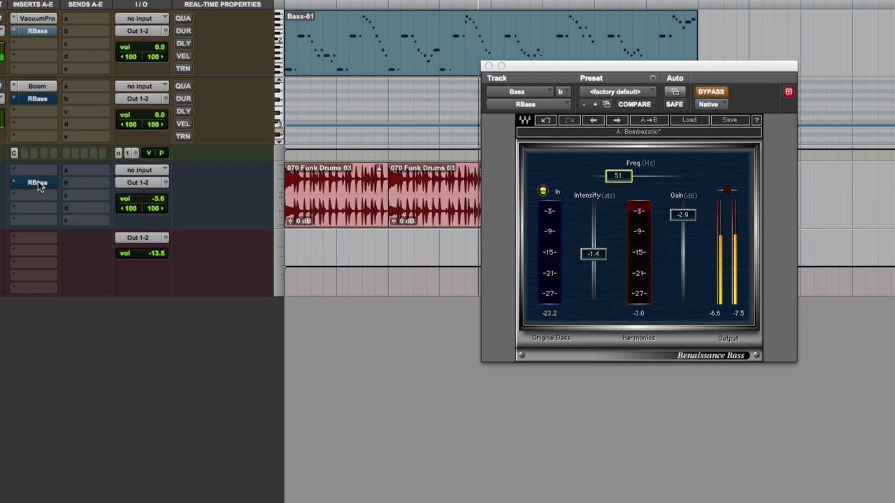
{"action": "left_click", "coordinate": [38, 182], "text": "alt+super"}
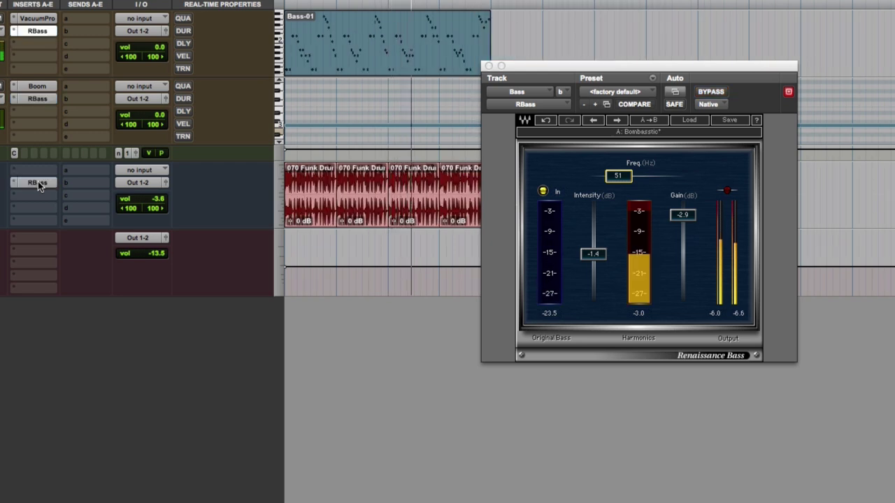
{"action": "left_click", "coordinate": [38, 182], "text": "alt+super"}
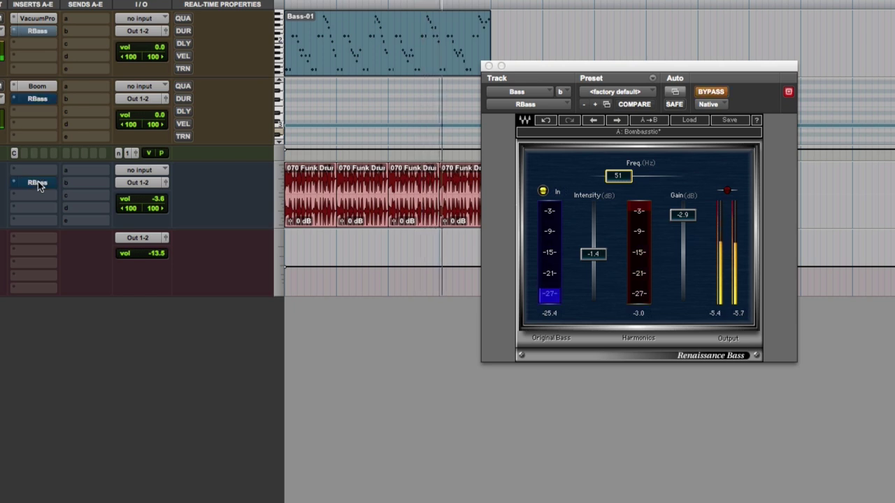
{"action": "left_click", "coordinate": [38, 181], "text": "alt+super"}
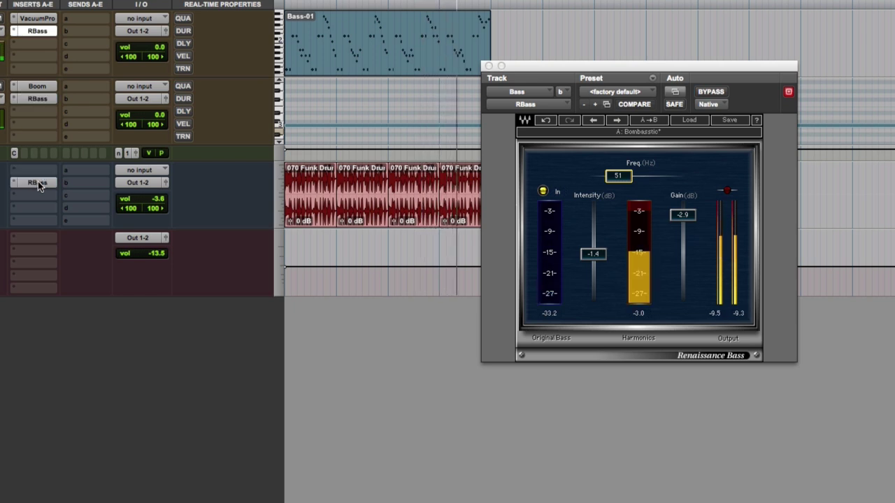